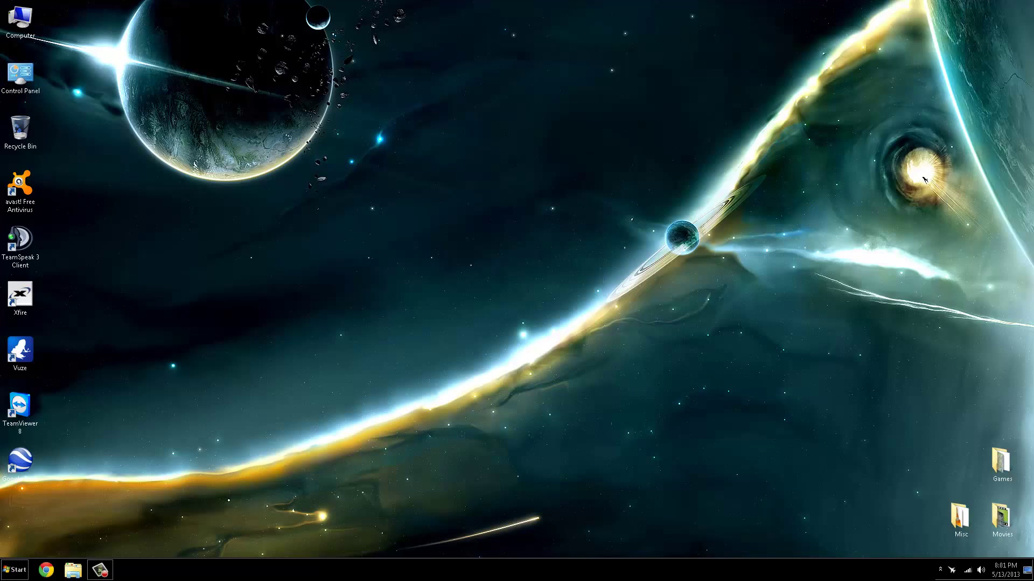
# Launch NVIDIA Control Panel from the NVIDIA icon among the hidden tray icons
pyautogui.click(938, 569)
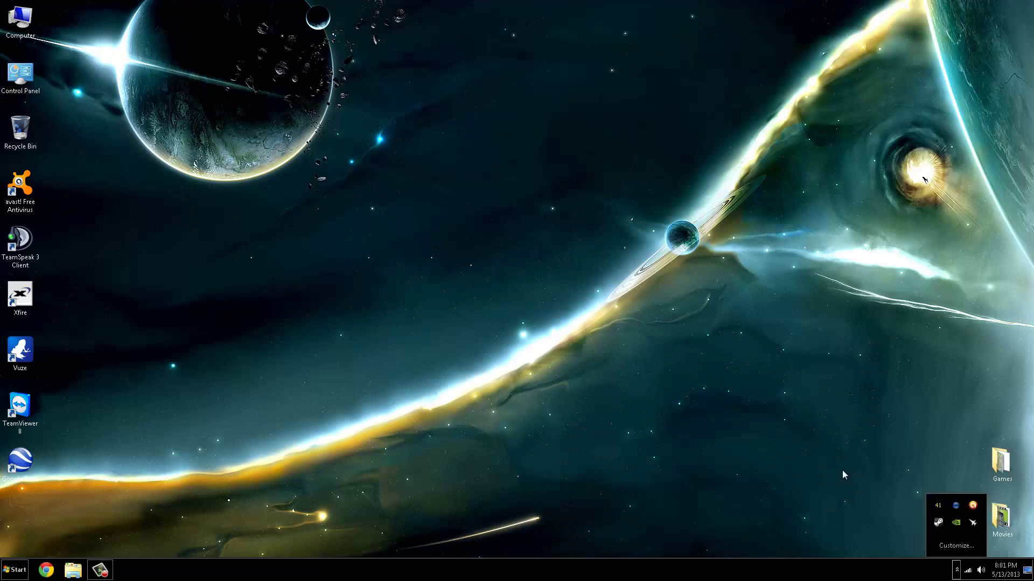
pyautogui.click(955, 570)
pyautogui.click(954, 570)
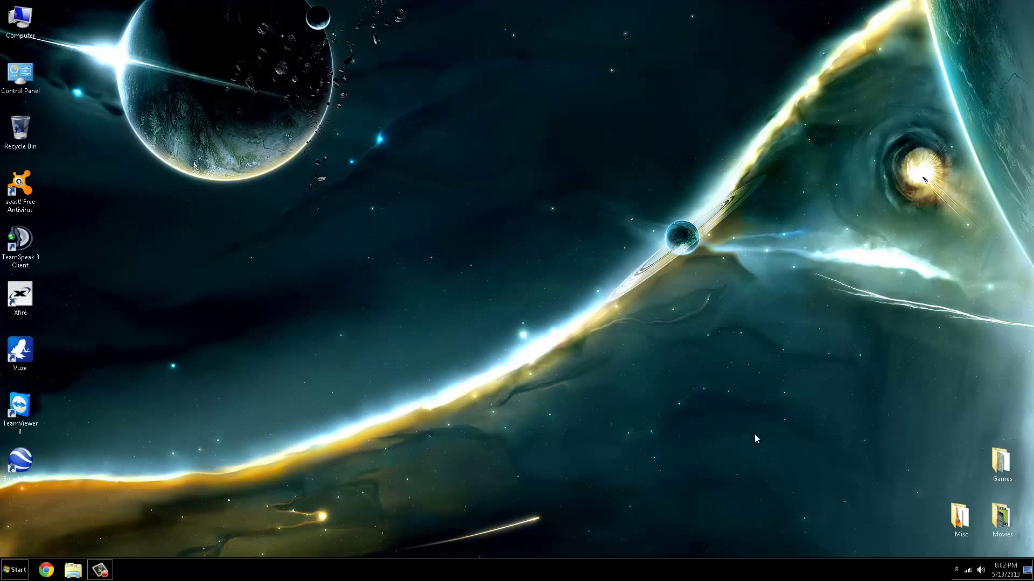
pyautogui.click(956, 569)
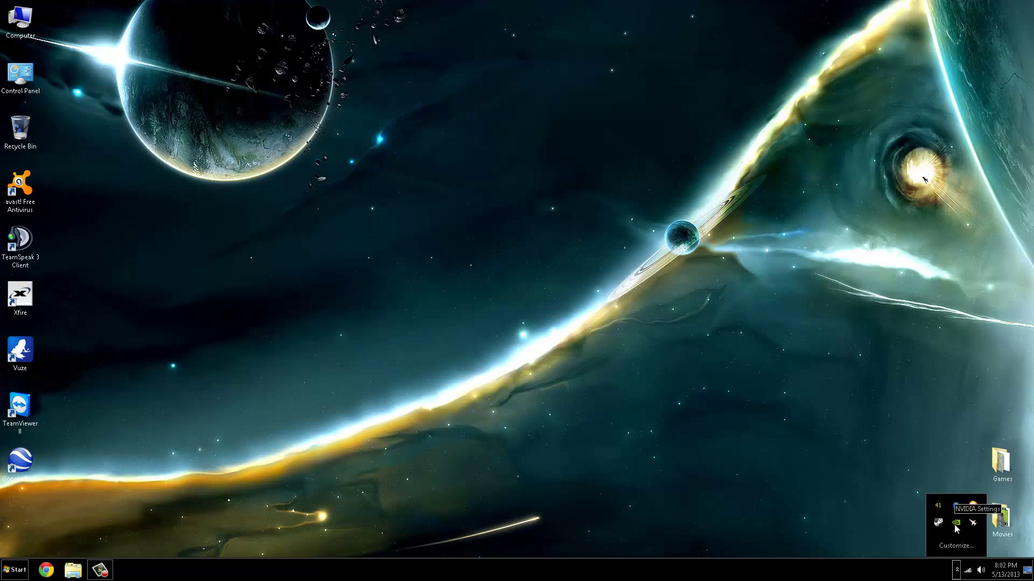
pyautogui.rightClick(956, 525)
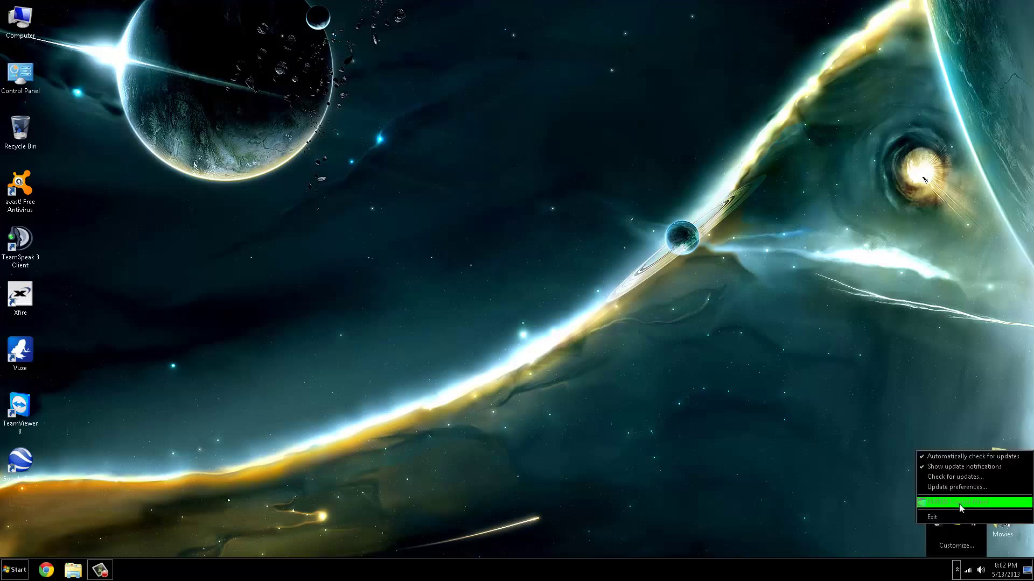
pyautogui.click(956, 501)
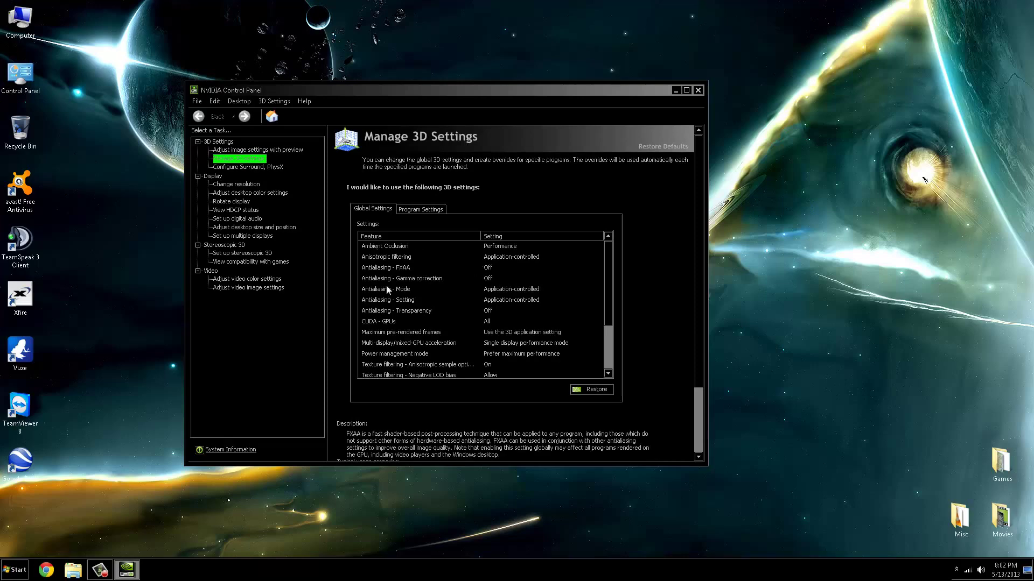
# Review global 3D settings: Vertical sync Off, Texture filtering - Quality High performance, Trilinear optimization
pyautogui.scroll(-2, 609, 308)
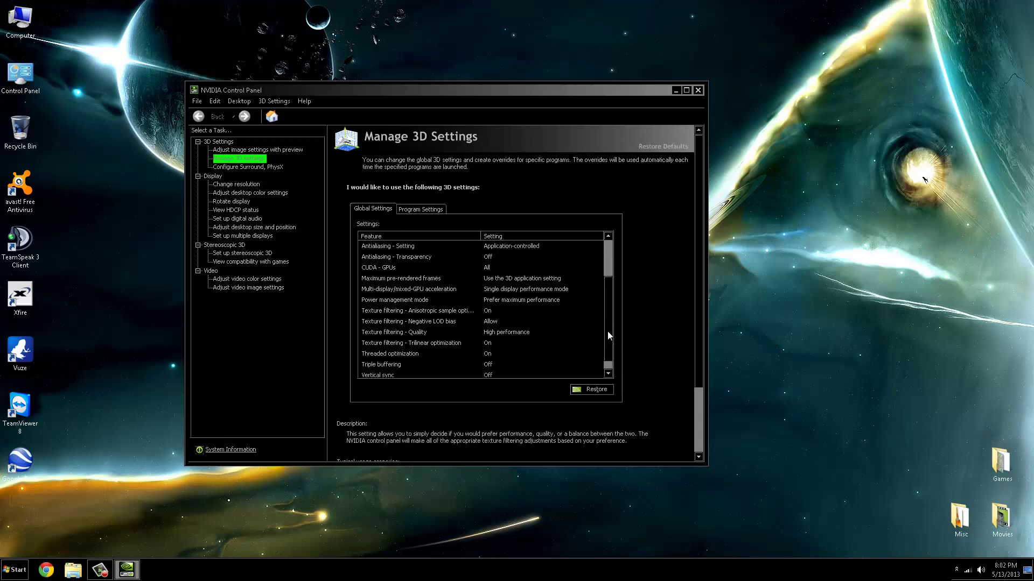
pyautogui.click(387, 365)
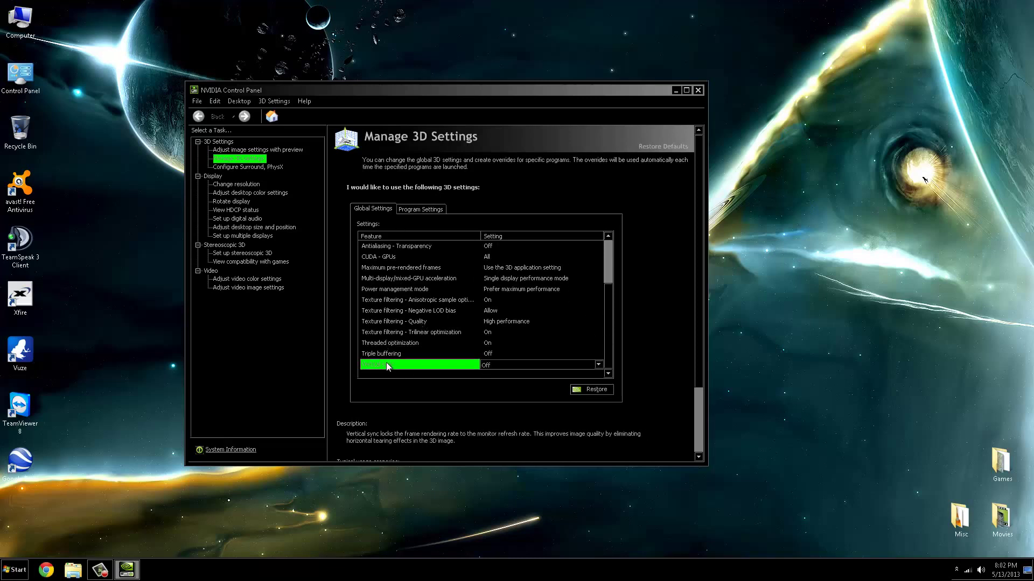
pyautogui.click(402, 334)
pyautogui.click(399, 321)
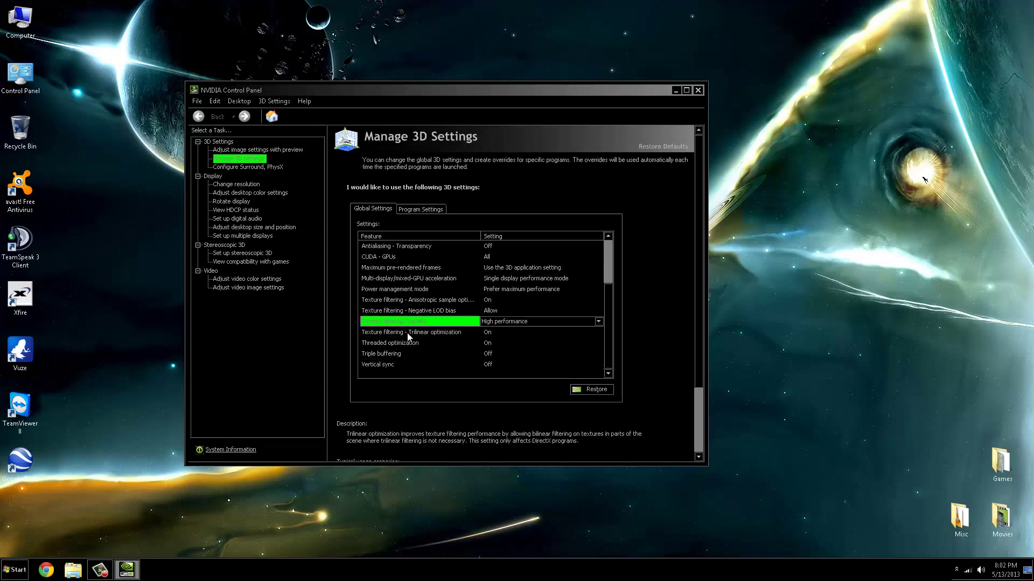
pyautogui.click(407, 333)
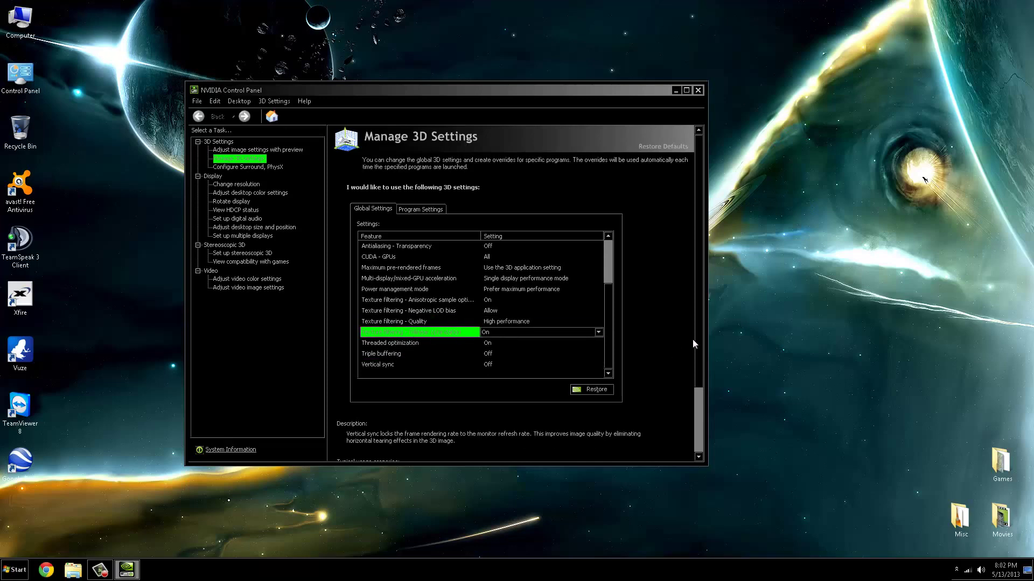
pyautogui.scroll(-3, 693, 340)
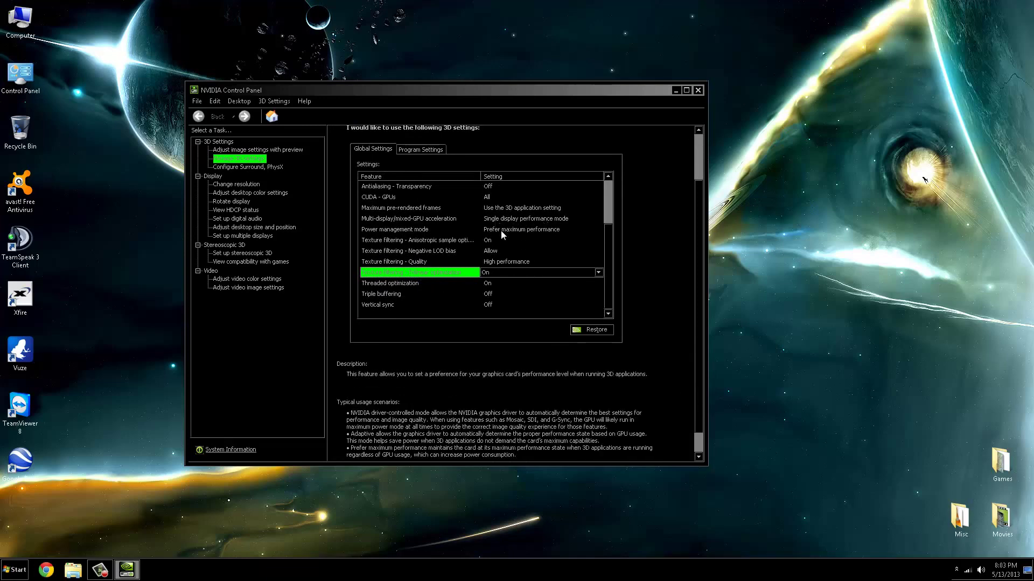
pyautogui.scroll(2, 609, 255)
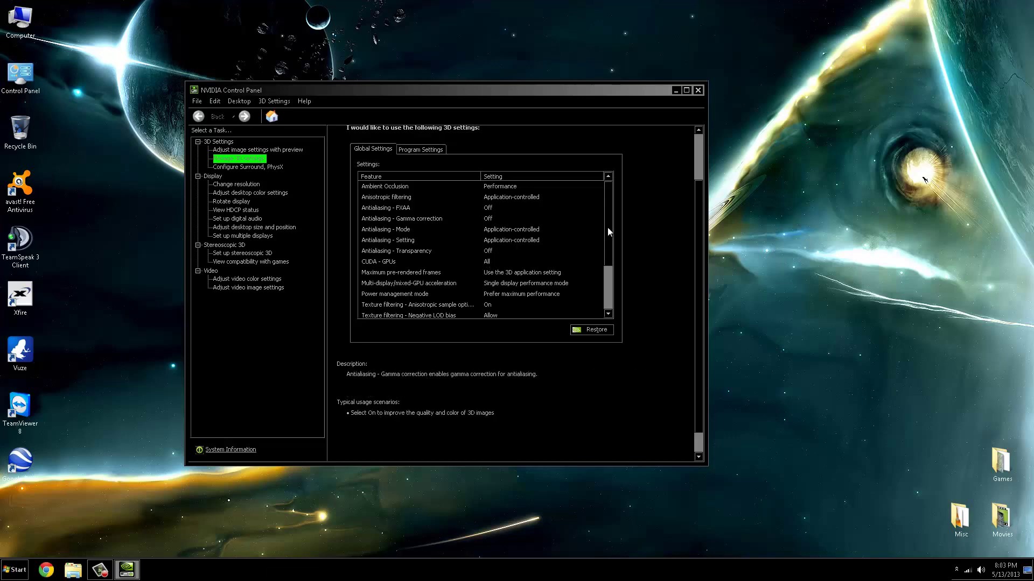
pyautogui.moveTo(606, 288); pyautogui.dragTo(606, 166)
# Close NVIDIA Control Panel and reveal the hidden tray icons, including the NVIDIA icon
pyautogui.click(698, 90)
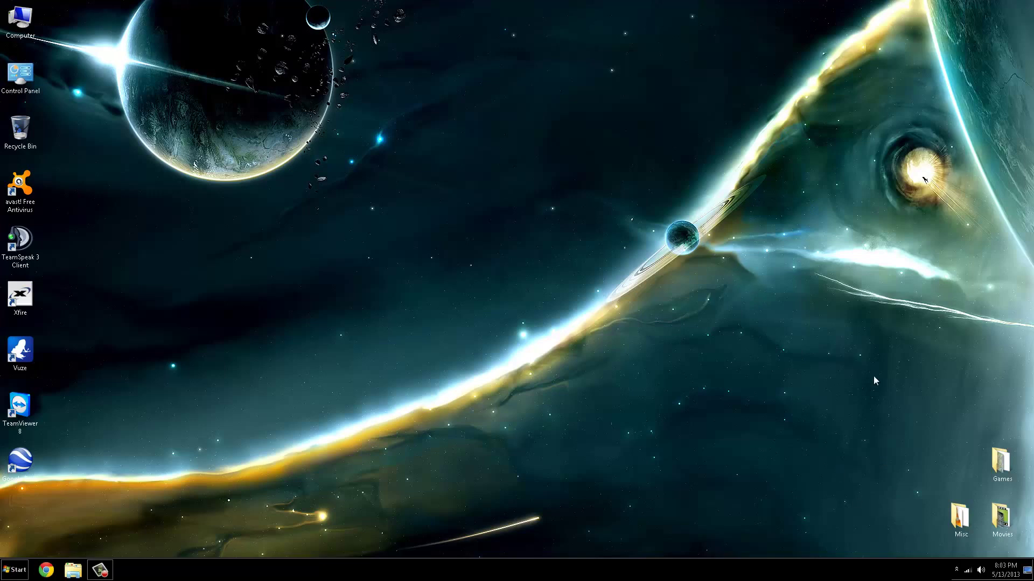
pyautogui.click(956, 572)
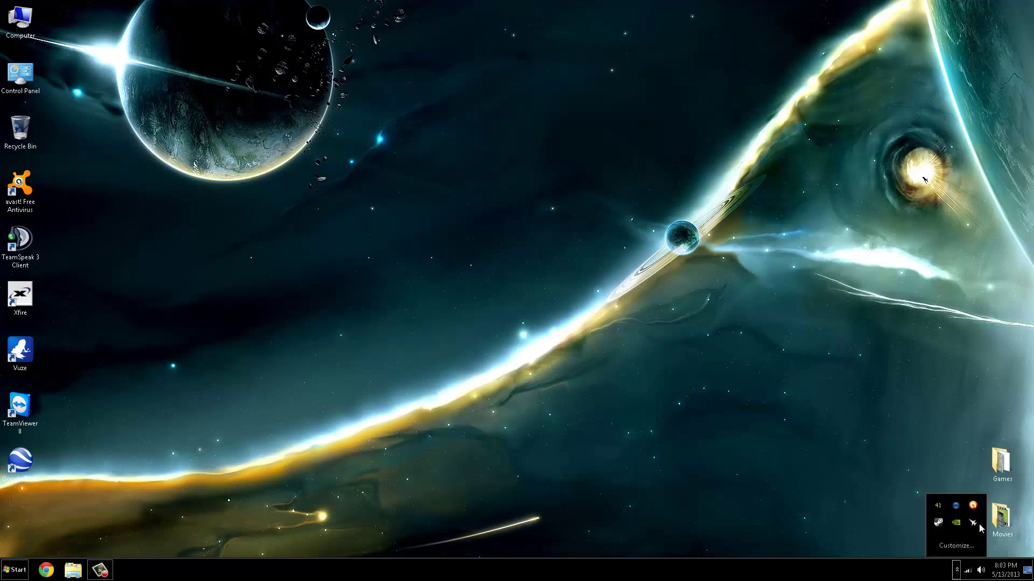
# Open MSI Afterburner for the GTX 650 and reposition it near the screen centre
pyautogui.click(974, 523)
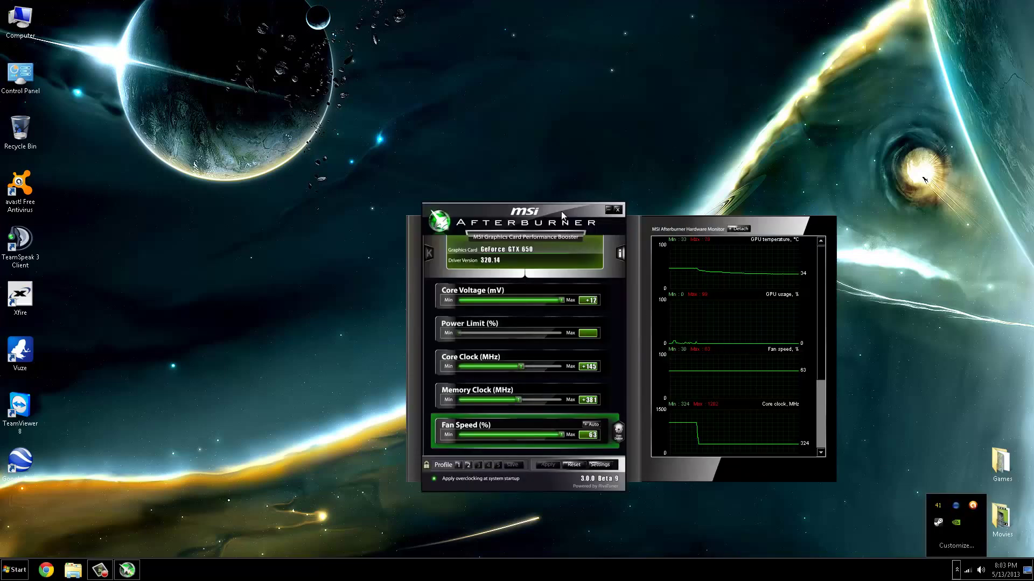
pyautogui.moveTo(562, 211); pyautogui.dragTo(506, 163)
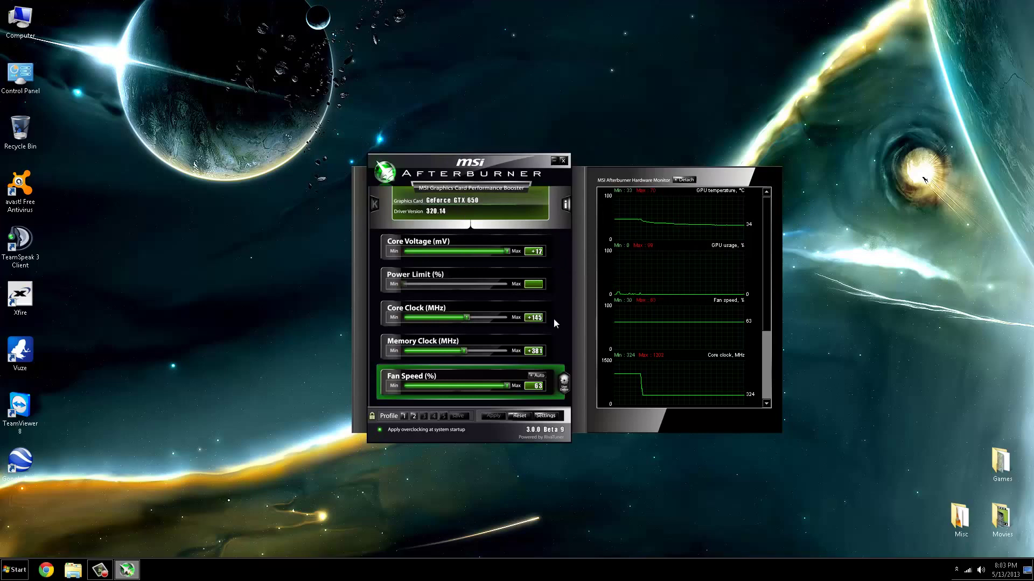
pyautogui.moveTo(502, 166); pyautogui.dragTo(587, 160)
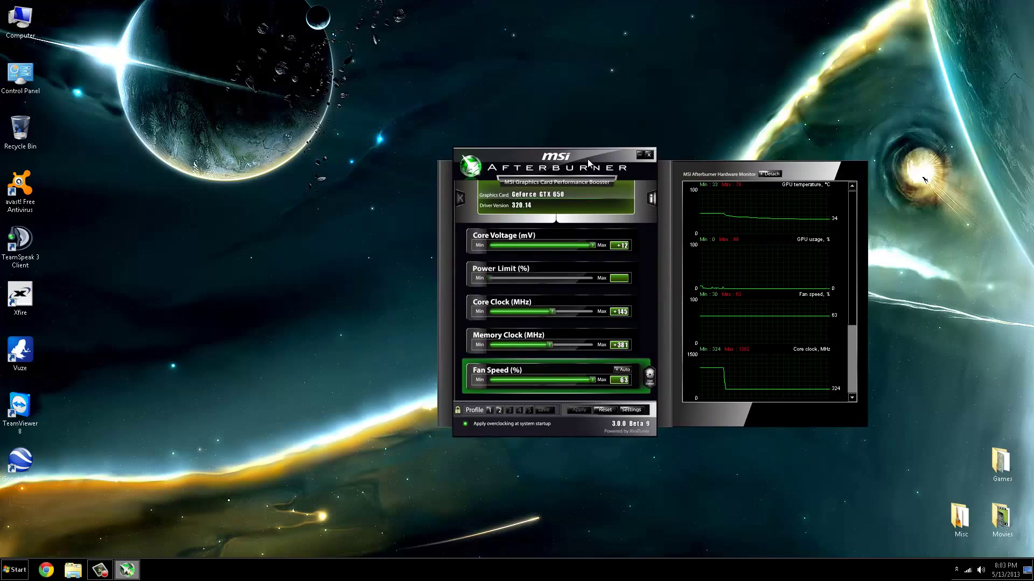
pyautogui.moveTo(588, 161); pyautogui.dragTo(550, 172)
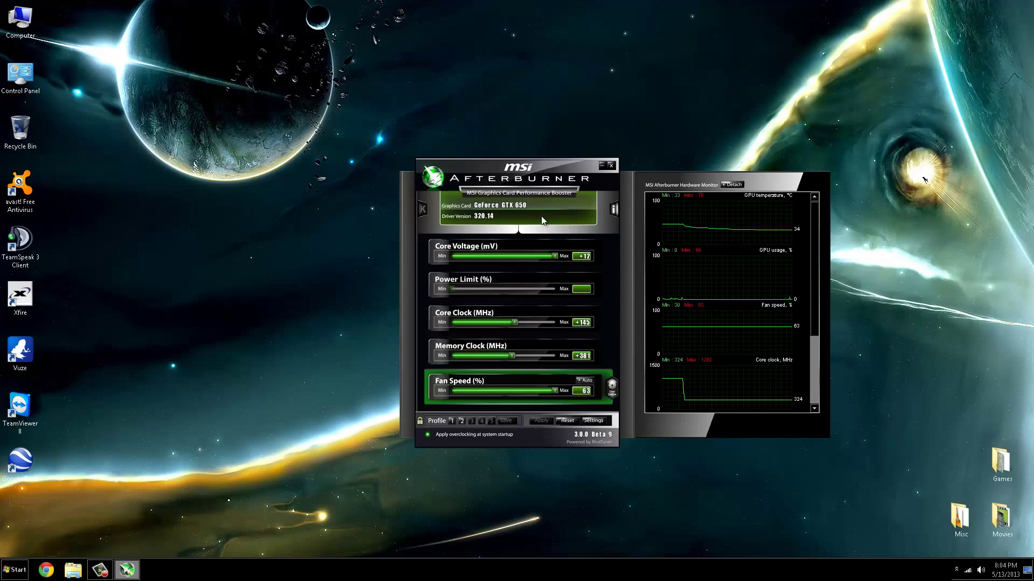
pyautogui.moveTo(553, 172); pyautogui.dragTo(528, 232)
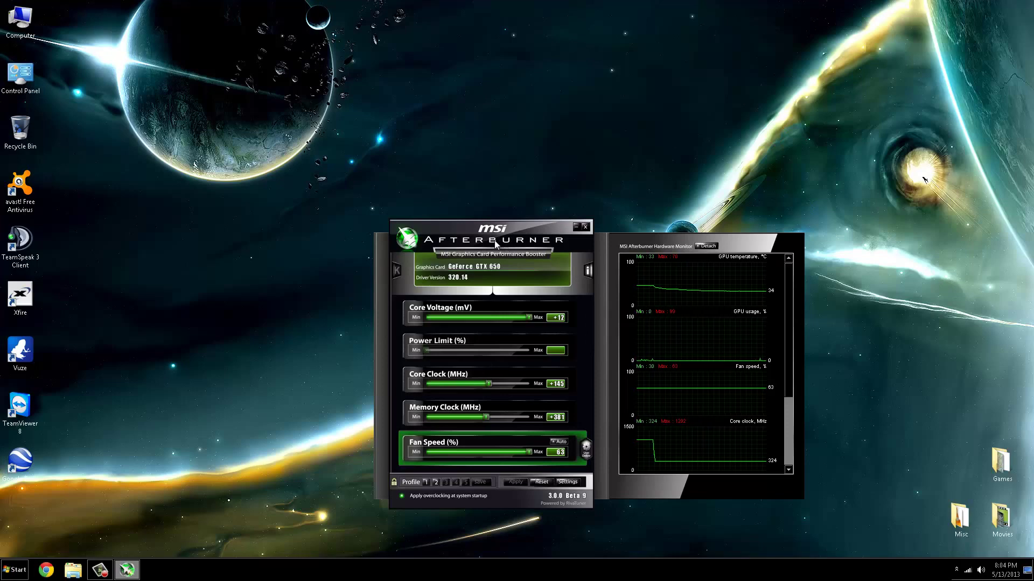
pyautogui.moveTo(520, 237); pyautogui.dragTo(557, 209)
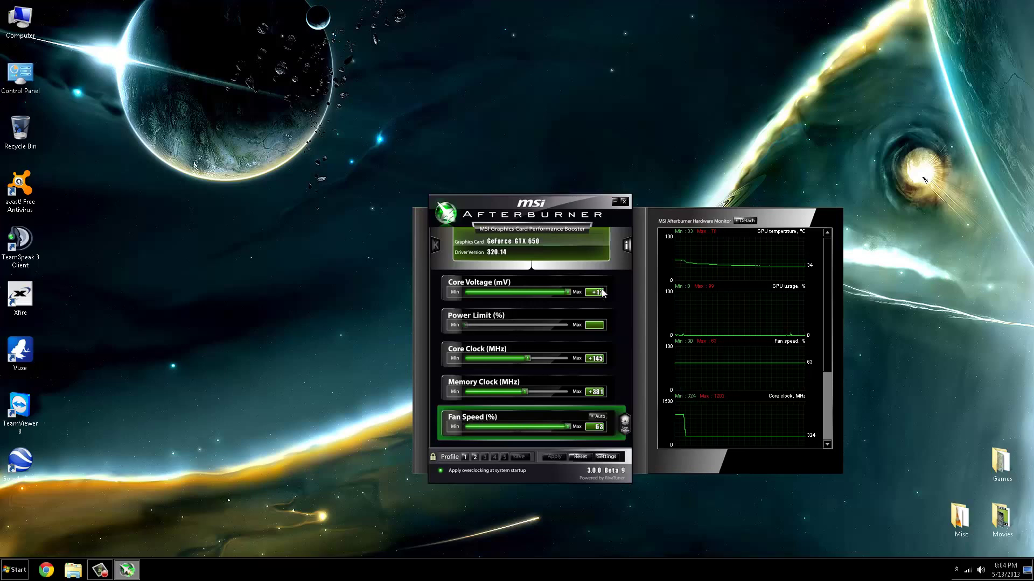
# Review the GTX 650 overclock: +12 mV voltage, +145 MHz core, +381 MHz memory, 63% fan
pyautogui.moveTo(569, 293)
pyautogui.moveTo(533, 298)
pyautogui.moveTo(536, 360)
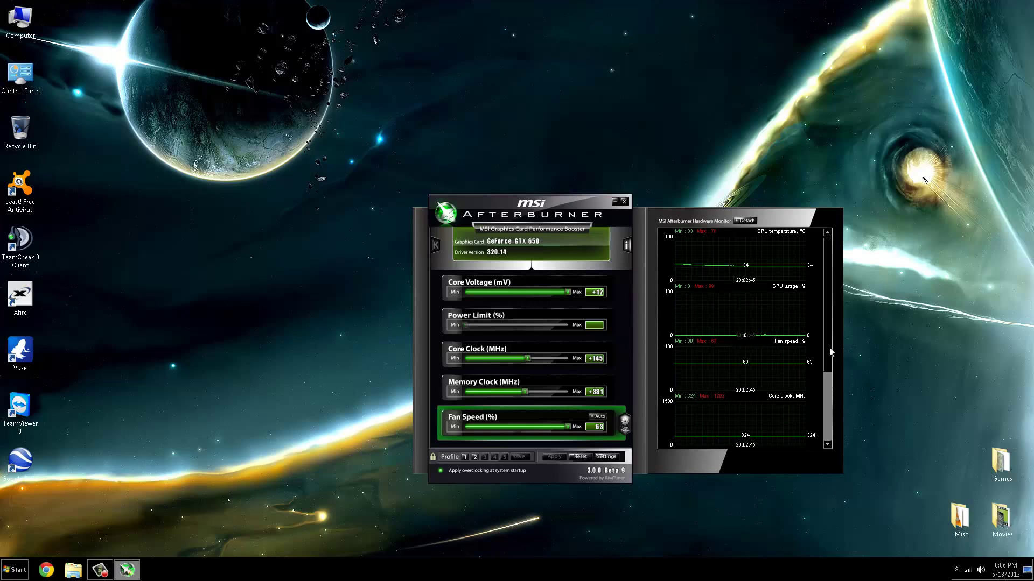
pyautogui.scroll(-1, 829, 347)
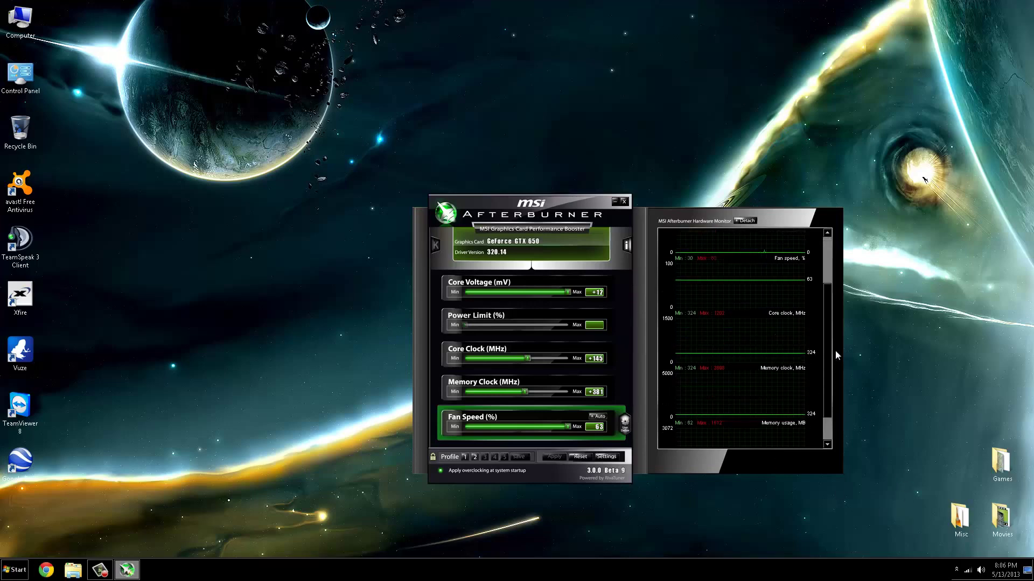
pyautogui.scroll(1, 821, 307)
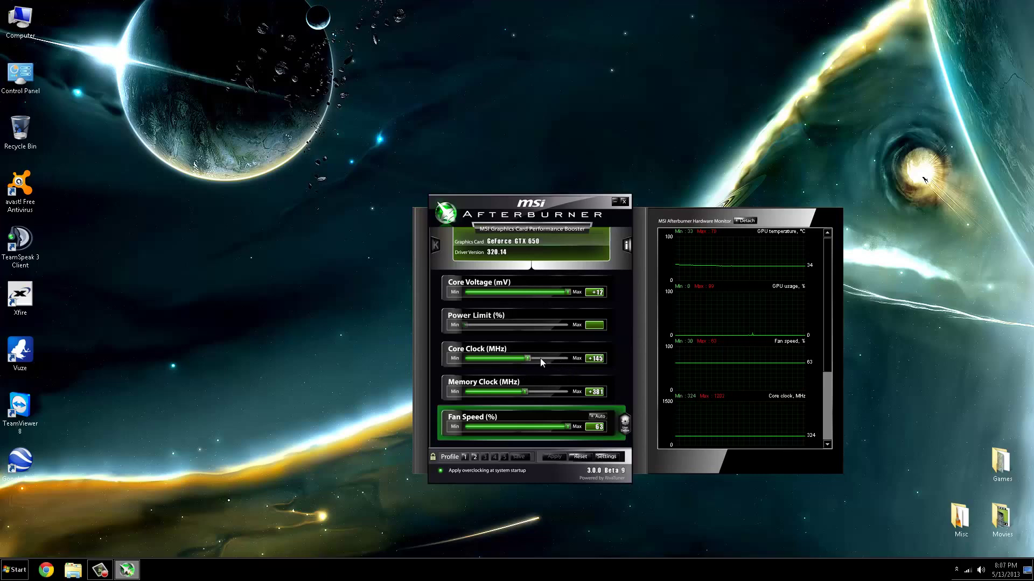
# Minimise Afterburner to the tray and select Counter-Strike: Global Offensive in the Steam library
pyautogui.click(615, 203)
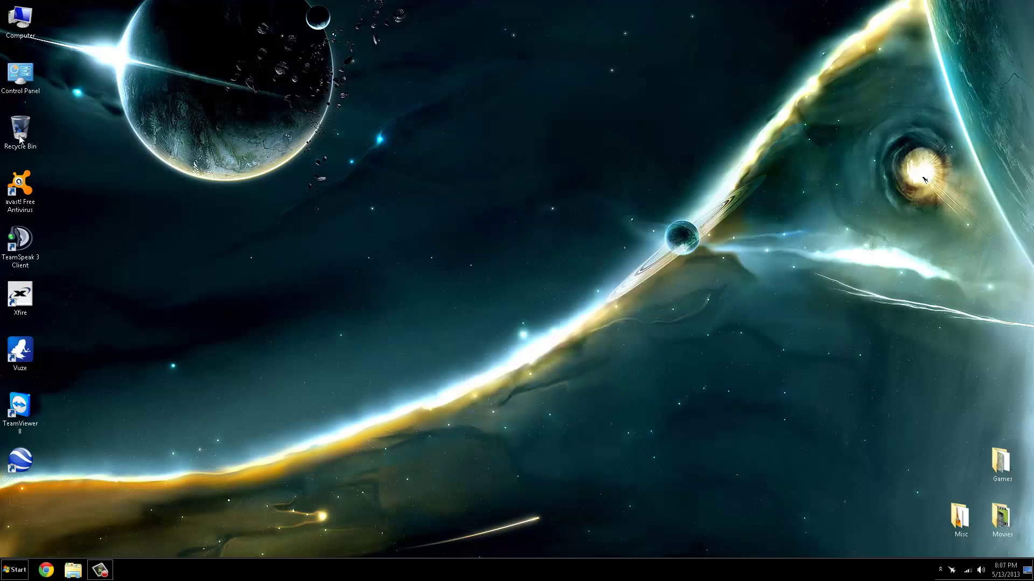
pyautogui.click(939, 569)
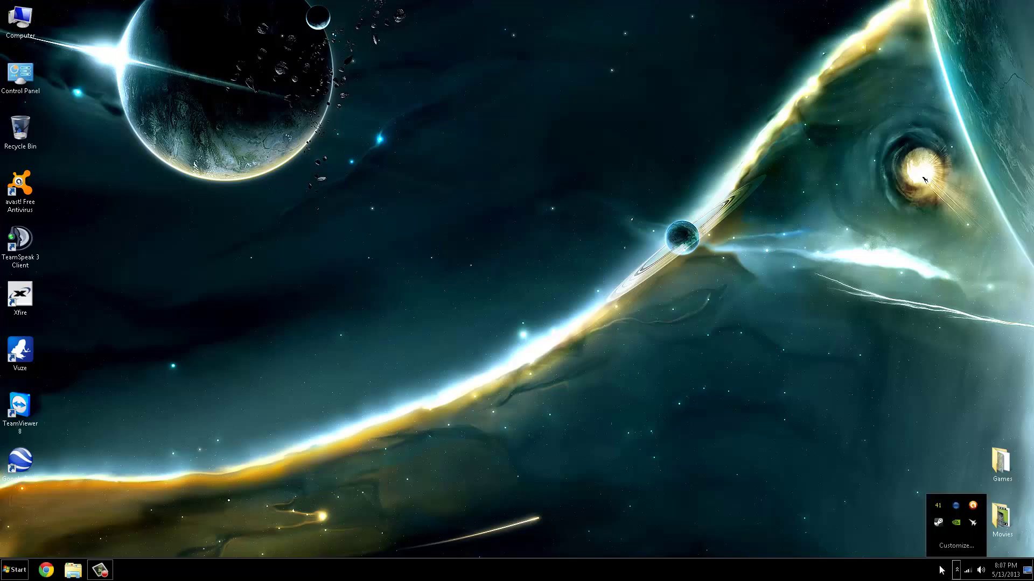
pyautogui.click(937, 522)
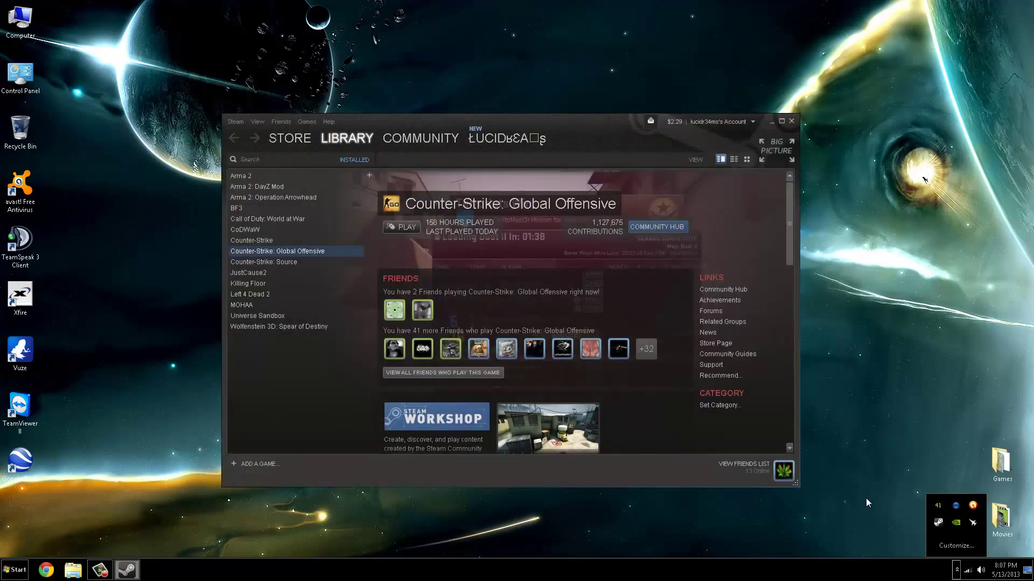
pyautogui.click(266, 244)
pyautogui.click(270, 249)
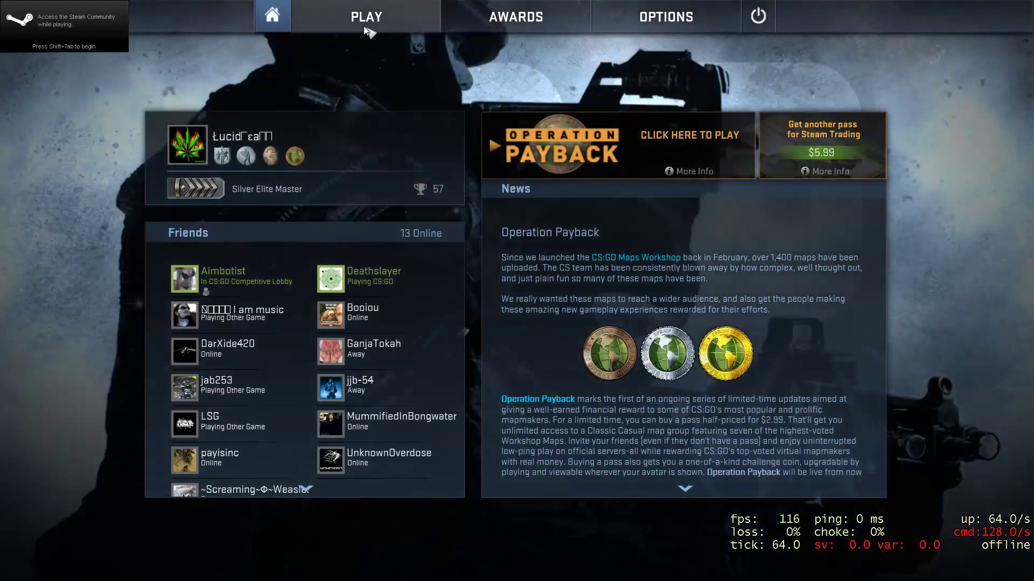
# Open CS:GO video settings and try Normal 4:3 aspect ratio at 1152 x 864
pyautogui.moveTo(363, 24)
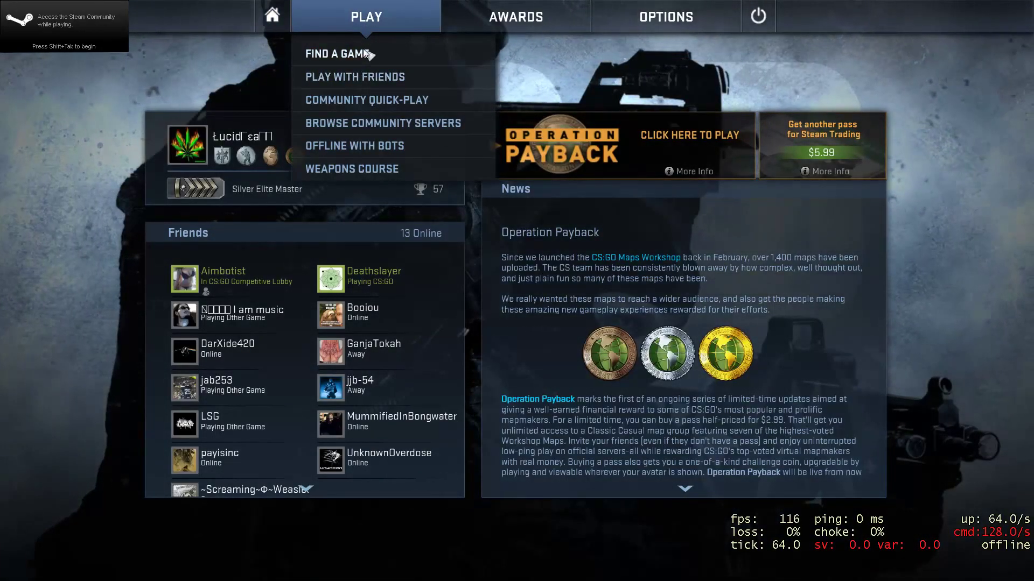
pyautogui.moveTo(703, 19)
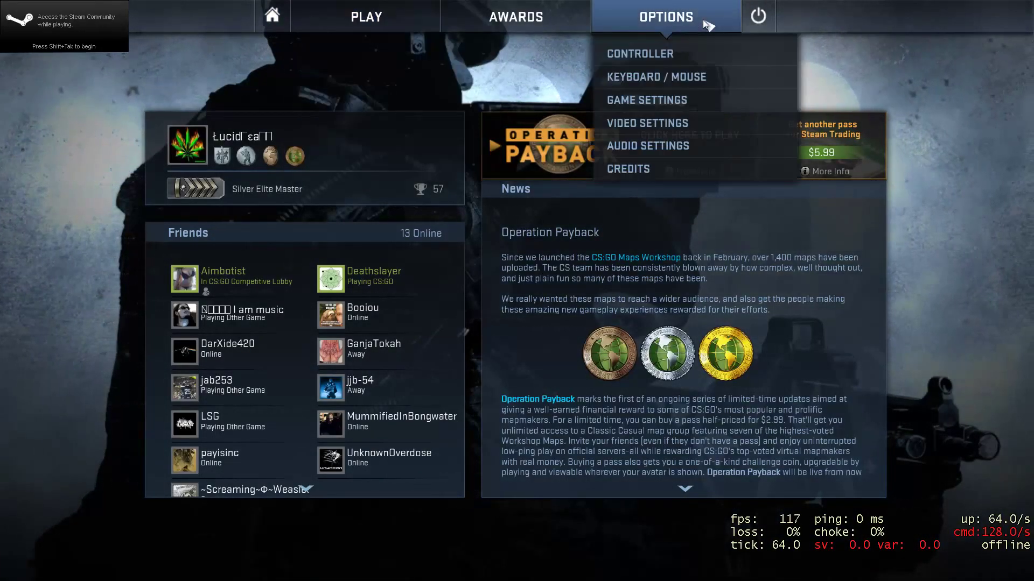
pyautogui.click(644, 122)
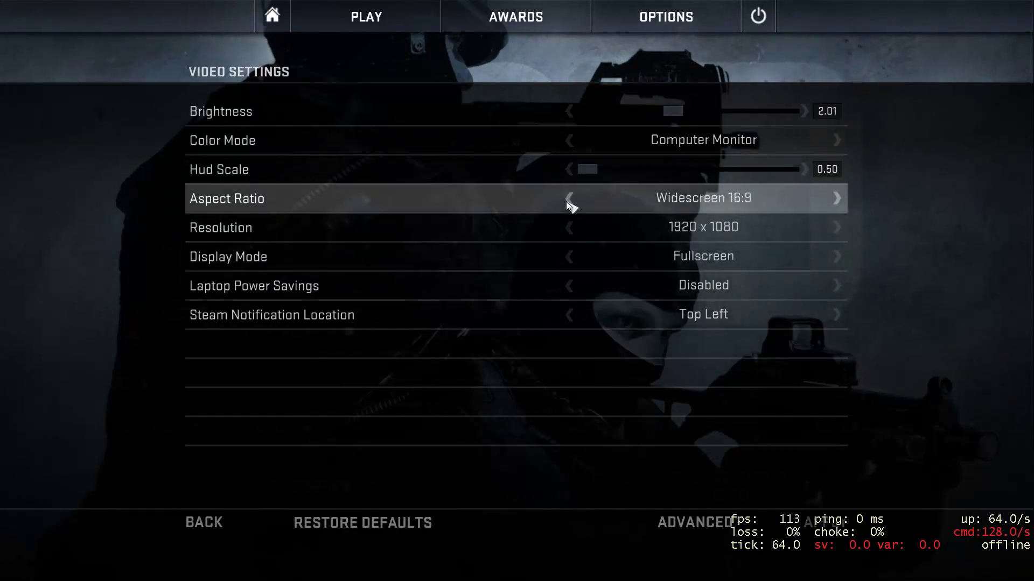
pyautogui.click(568, 199)
pyautogui.click(569, 228)
pyautogui.click(569, 228)
pyautogui.click(837, 229)
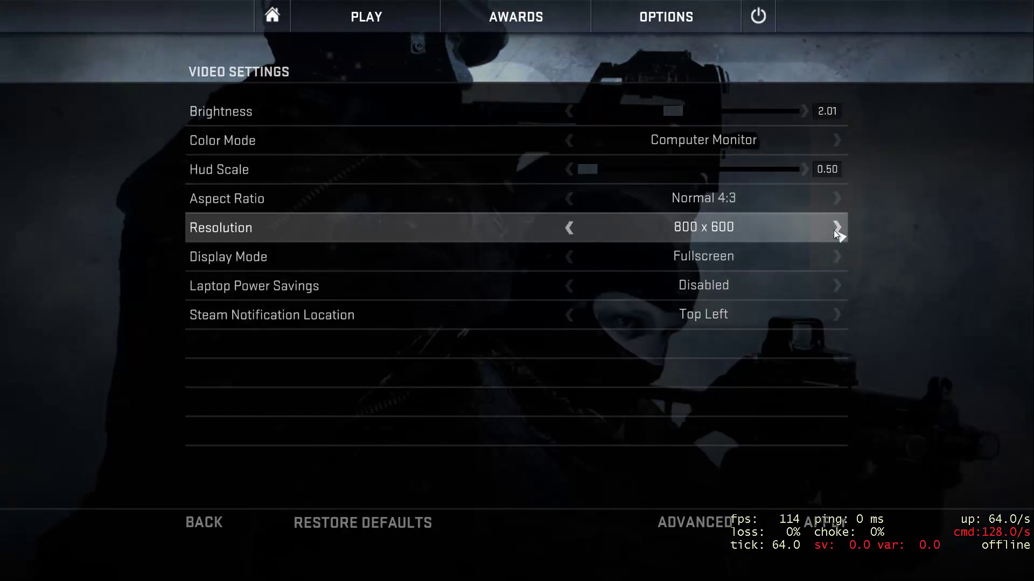
pyautogui.click(835, 228)
pyautogui.click(835, 228)
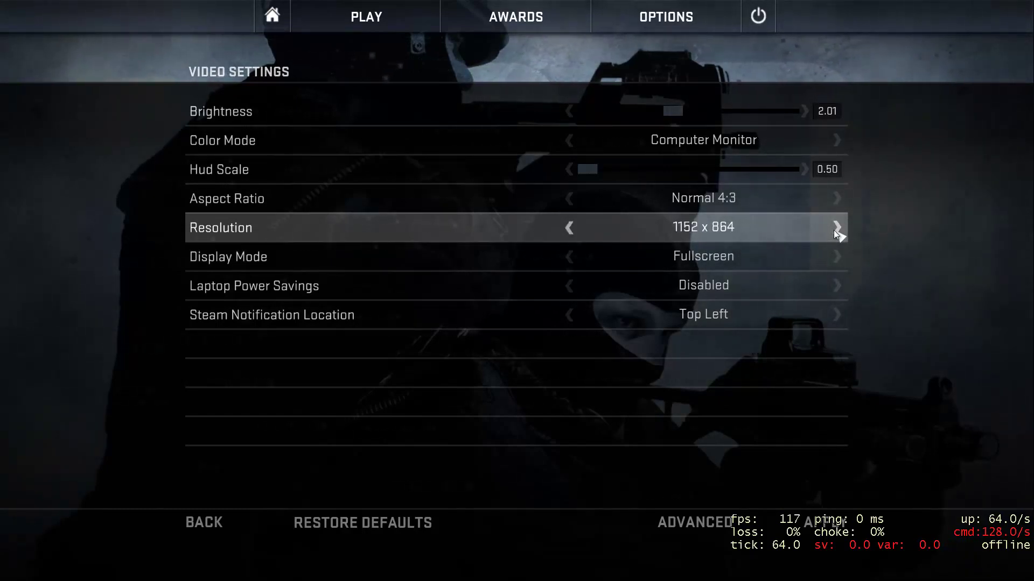
# Switch back to Widescreen 16:9 and lower the resolution to 1280 x 720
pyautogui.click(836, 199)
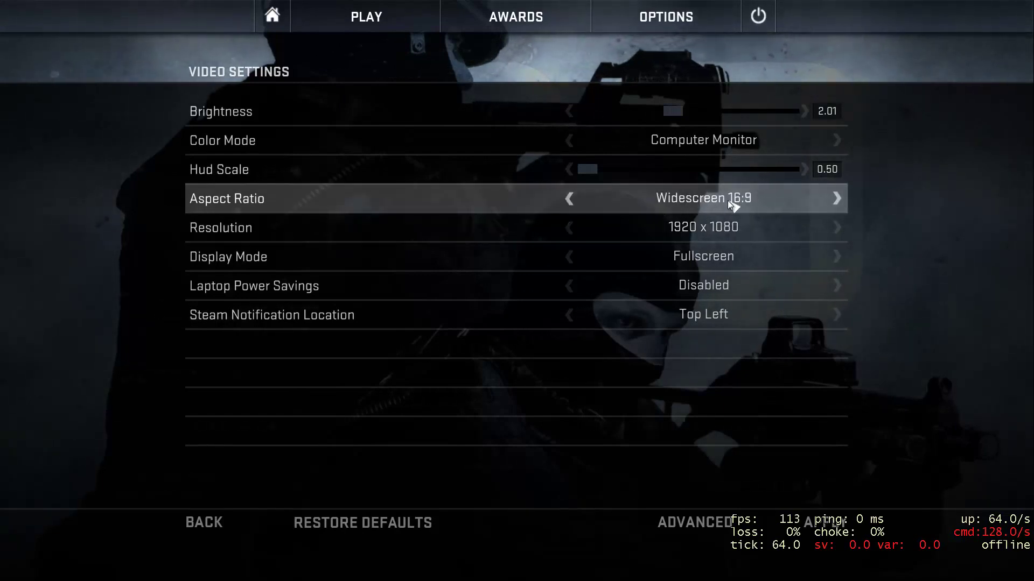
pyautogui.click(570, 231)
pyautogui.click(570, 231)
pyautogui.click(570, 231)
pyautogui.click(570, 231)
pyautogui.click(570, 231)
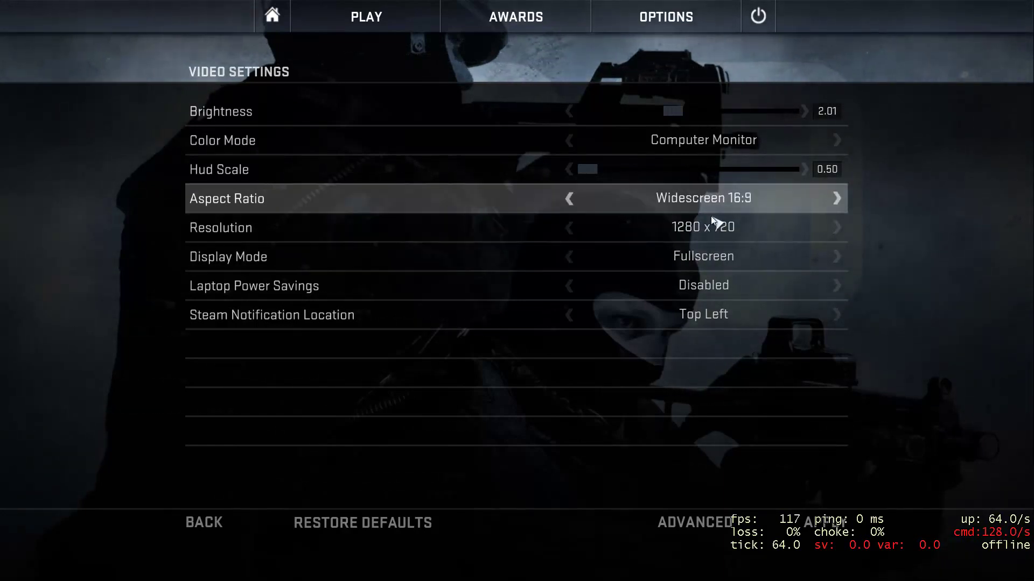
# Cancel the discard prompt once, then confirm it to reach Video - Advanced settings
pyautogui.click(667, 519)
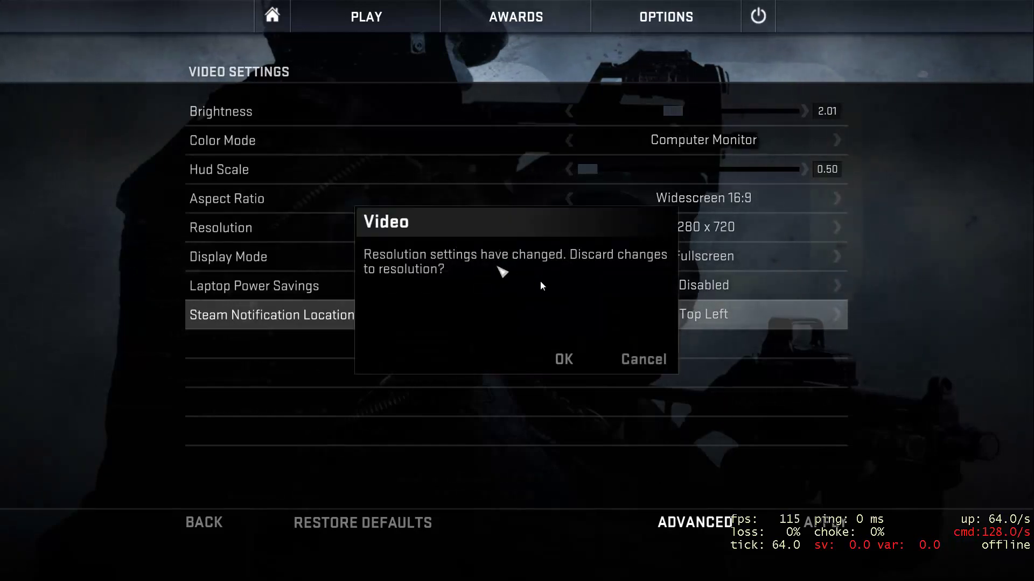
pyautogui.click(641, 358)
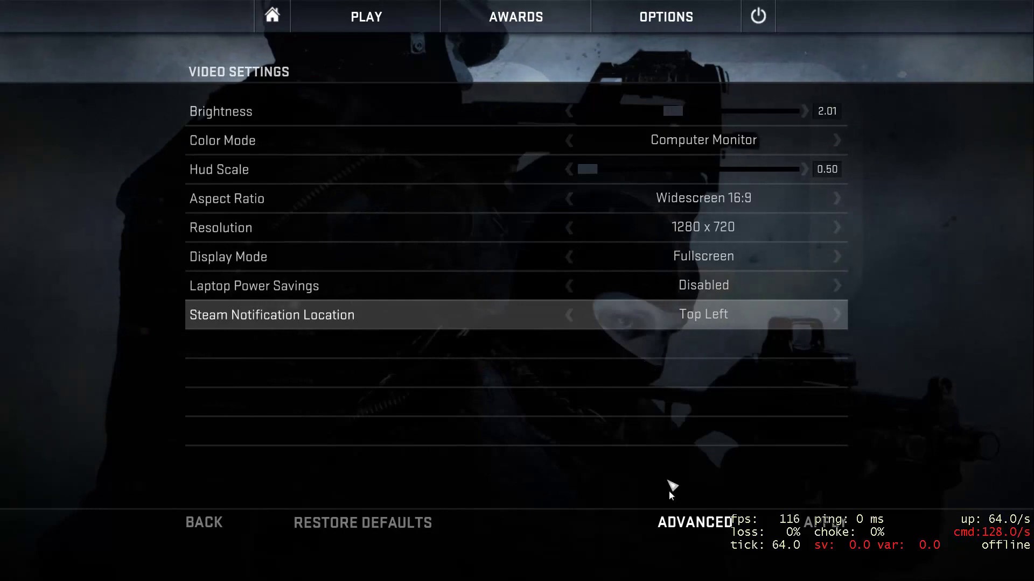
pyautogui.click(683, 526)
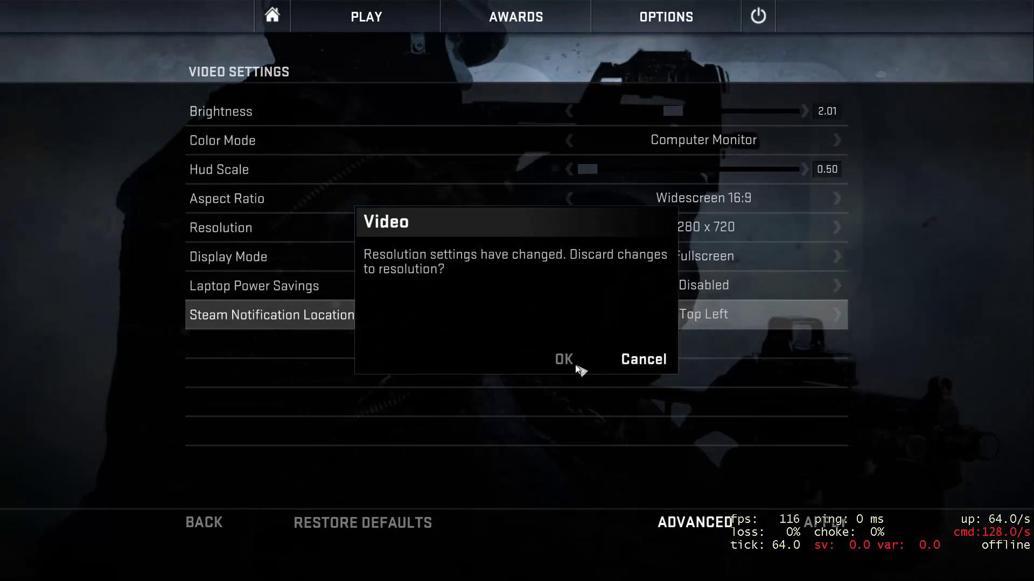
pyautogui.click(563, 357)
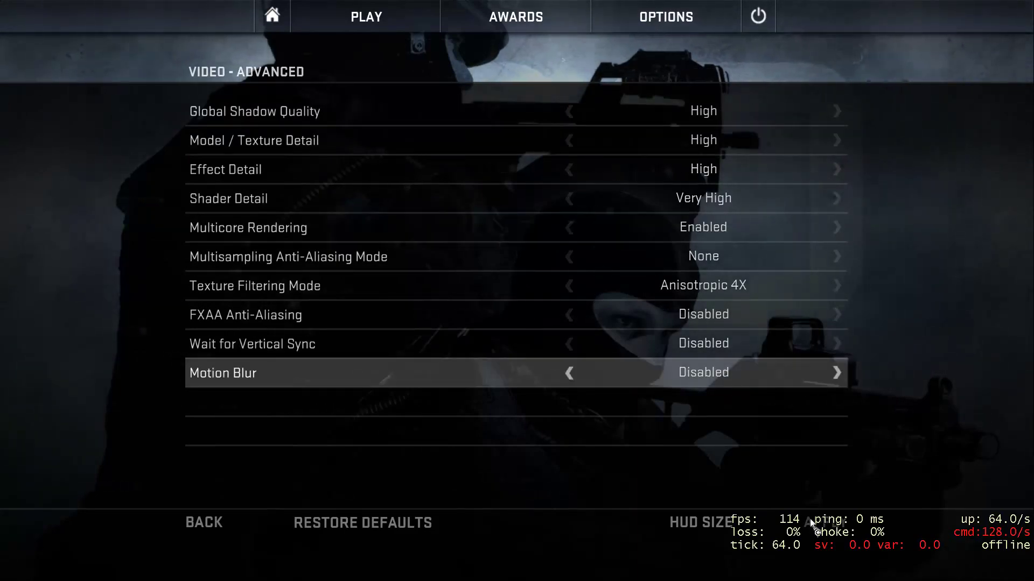
# Alt+Tab out of CS:GO back to the Windows 7 desktop
pyautogui.hotkey('alt', 'Tab')
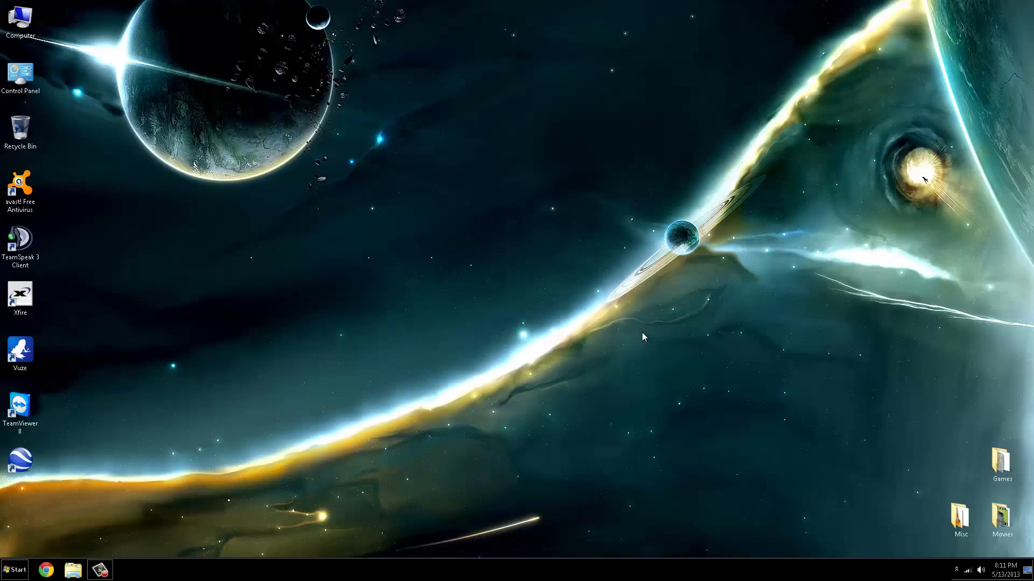